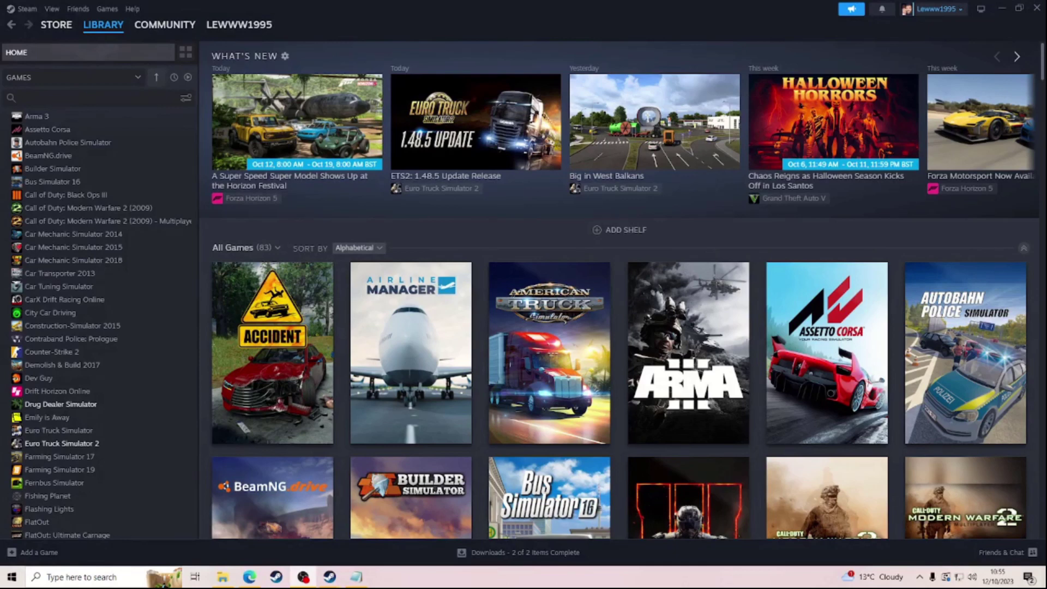
Step: Open the Drug Dealer Simulator page from the Steam Library sidebar
{"action": "left_click", "coordinate": [76, 406]}
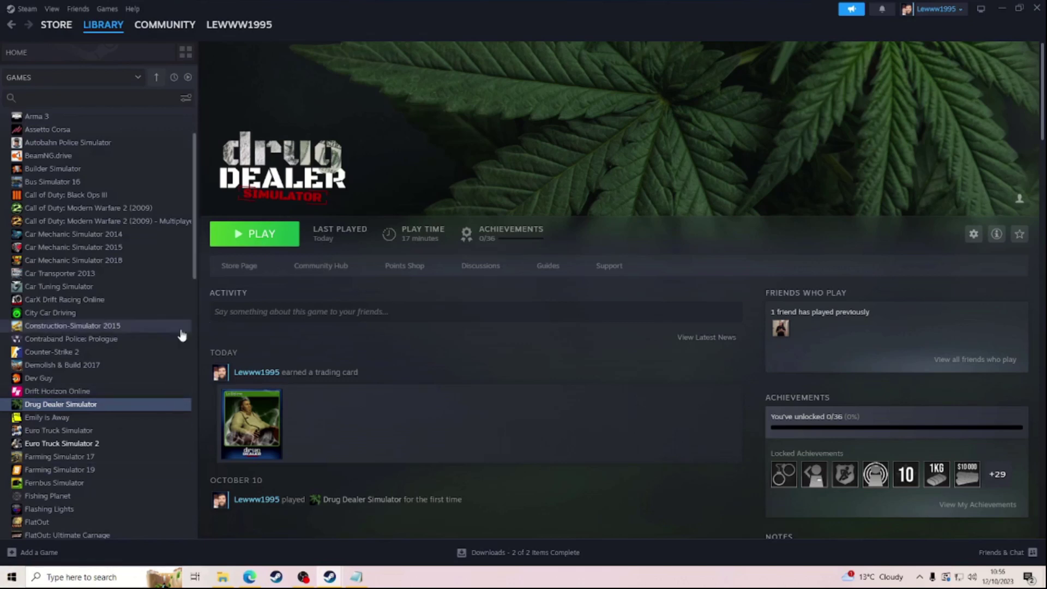
Step: Reach System Properties' Advanced tab via Settings > System > About > Advanced system settings
{"action": "left_click", "coordinate": [11, 580]}
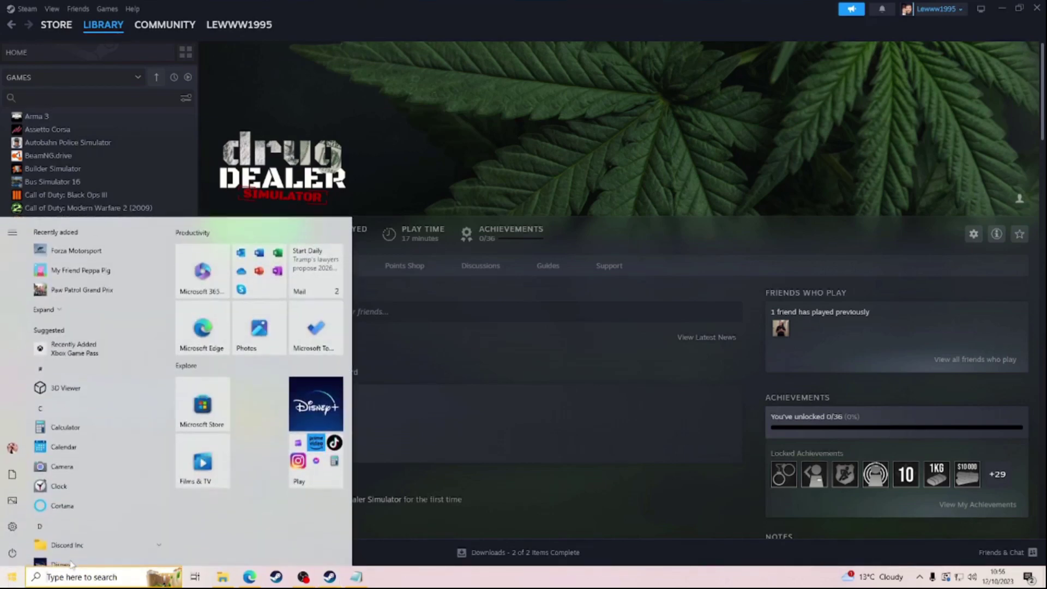
{"action": "left_click", "coordinate": [12, 528]}
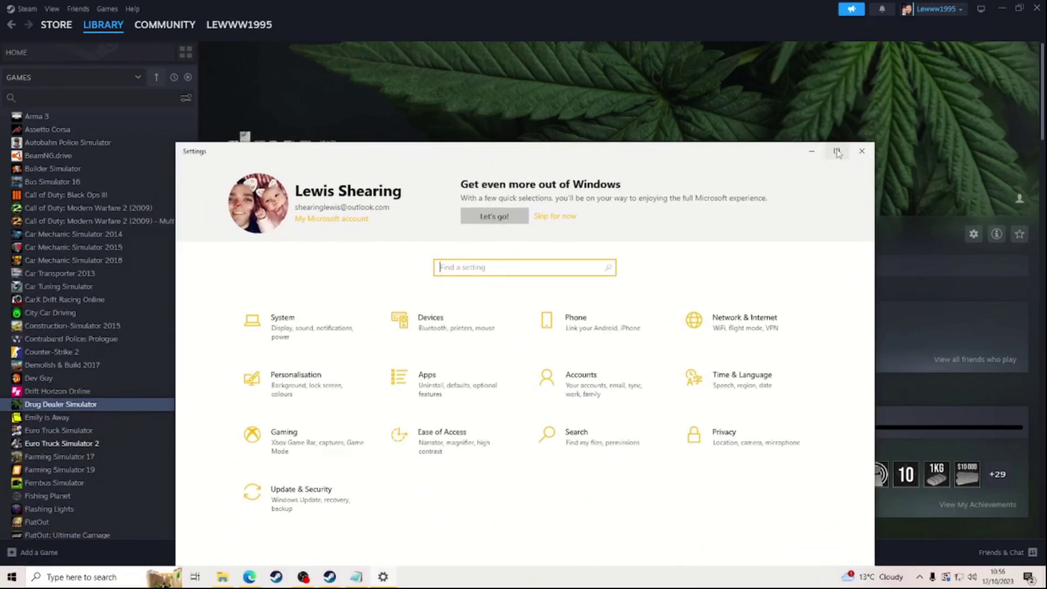
{"action": "left_click", "coordinate": [836, 151]}
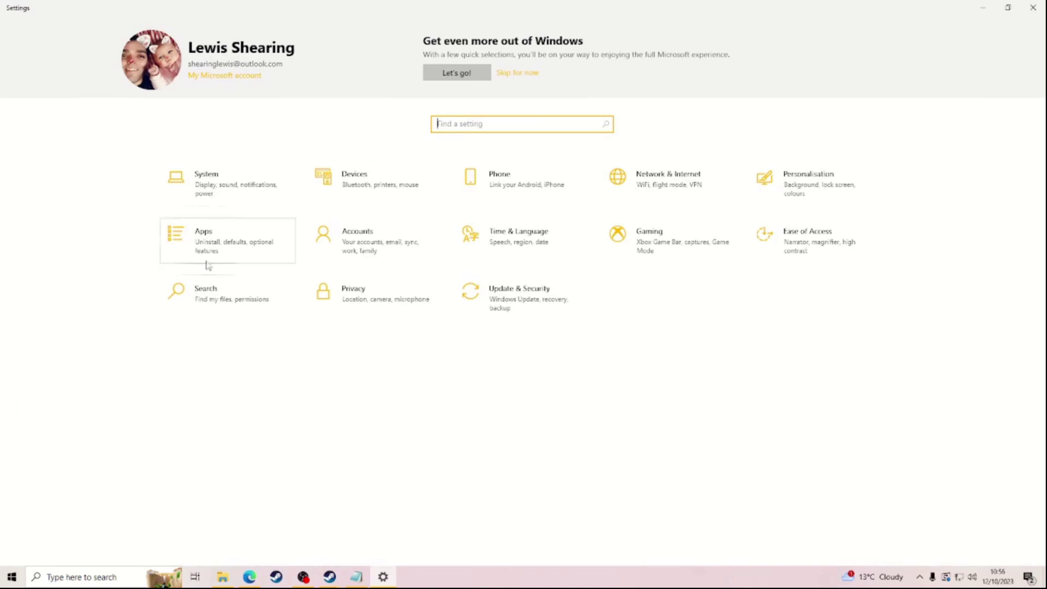
{"action": "left_click", "coordinate": [205, 191]}
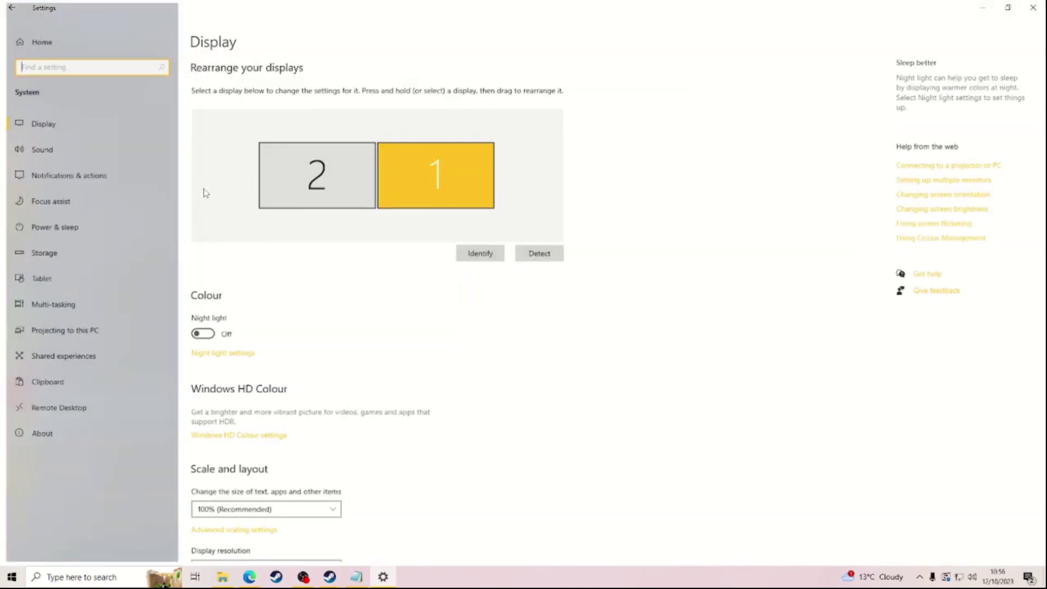
{"action": "left_click", "coordinate": [62, 428]}
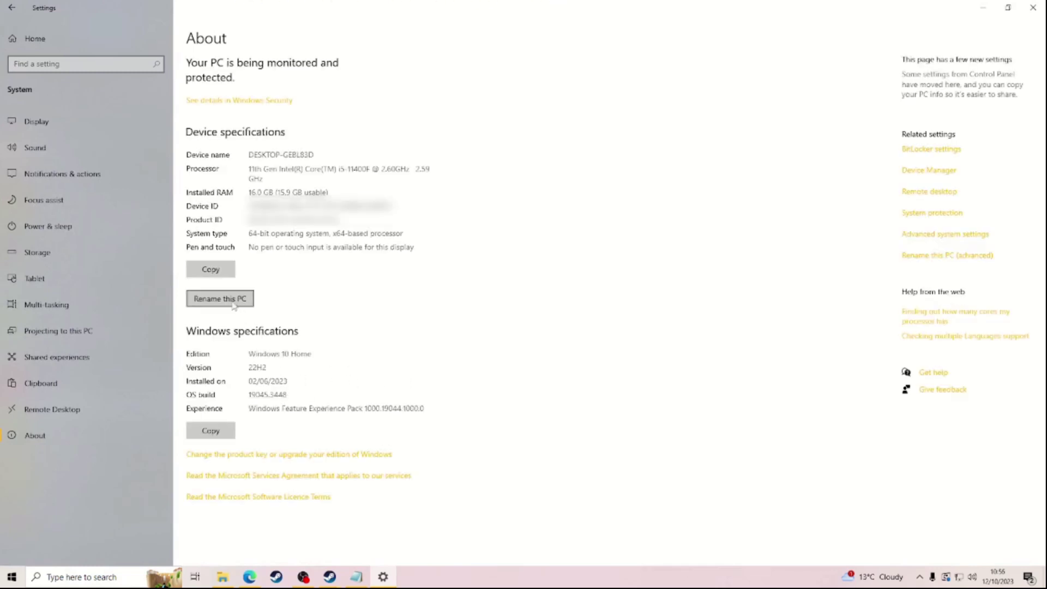
{"action": "left_click", "coordinate": [929, 234]}
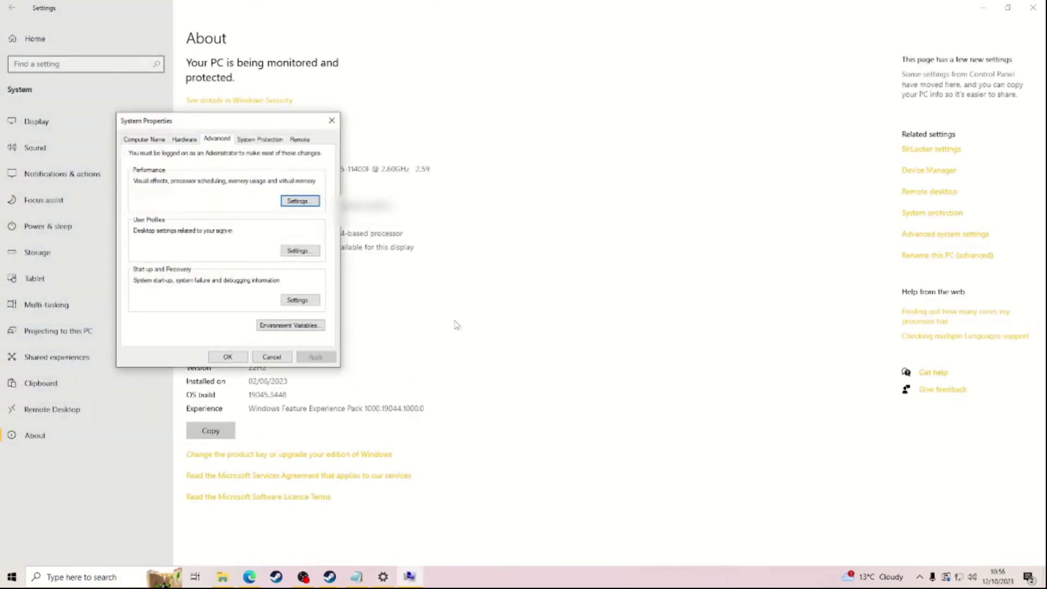
{"action": "left_click", "coordinate": [273, 327]}
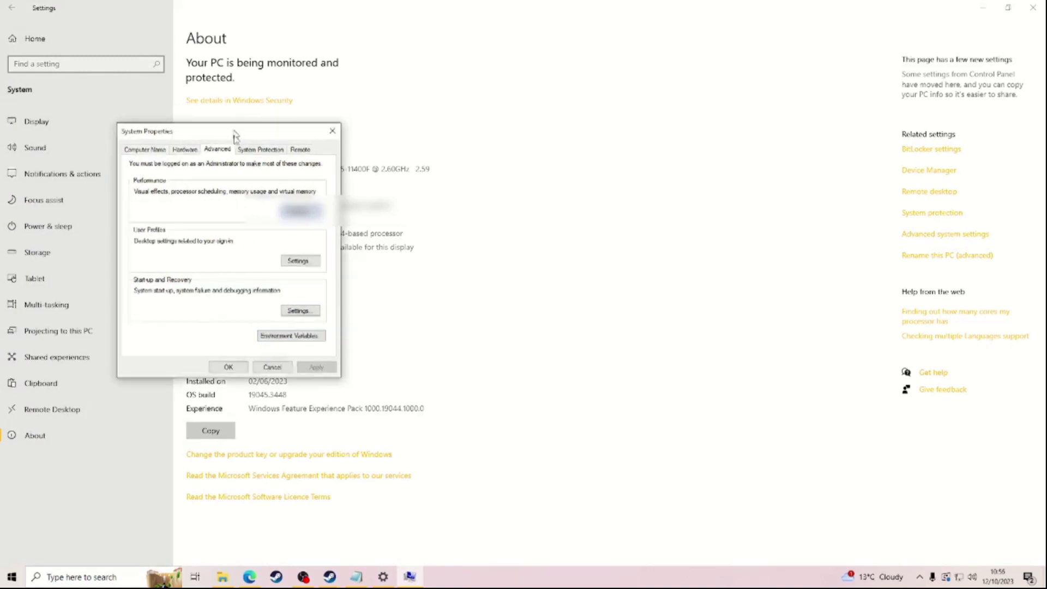
{"action": "left_click_drag", "start_coordinate": [235, 123], "coordinate": [307, 249]}
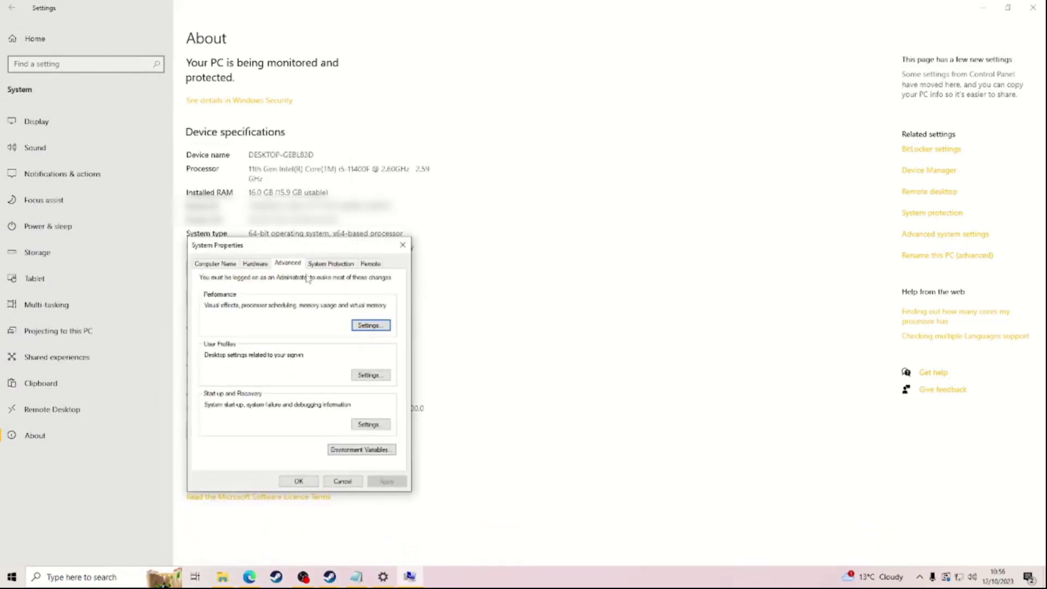
{"action": "left_click", "coordinate": [360, 451]}
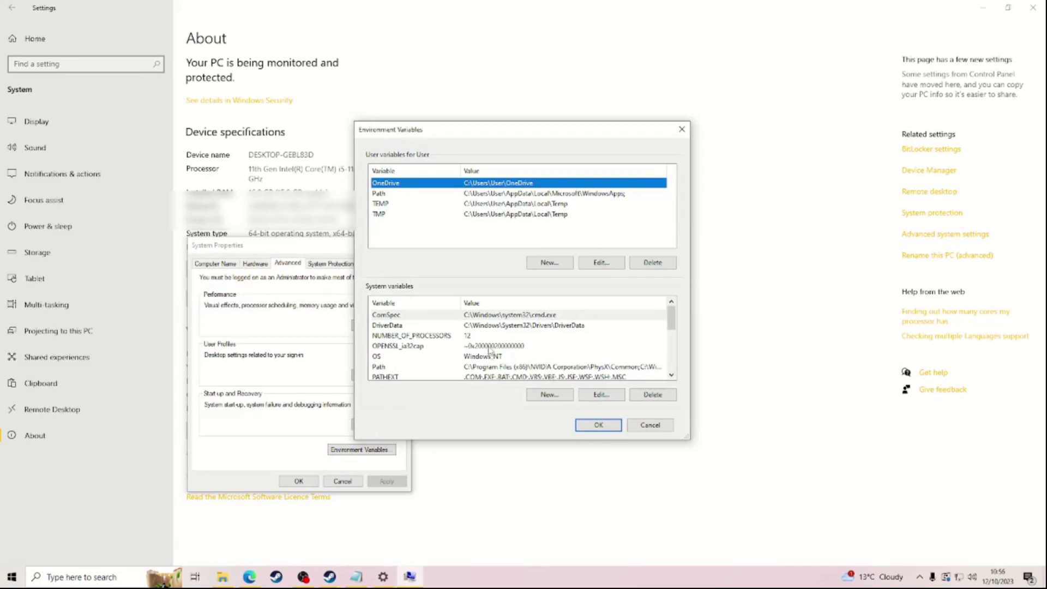
{"action": "left_click", "coordinate": [490, 347]}
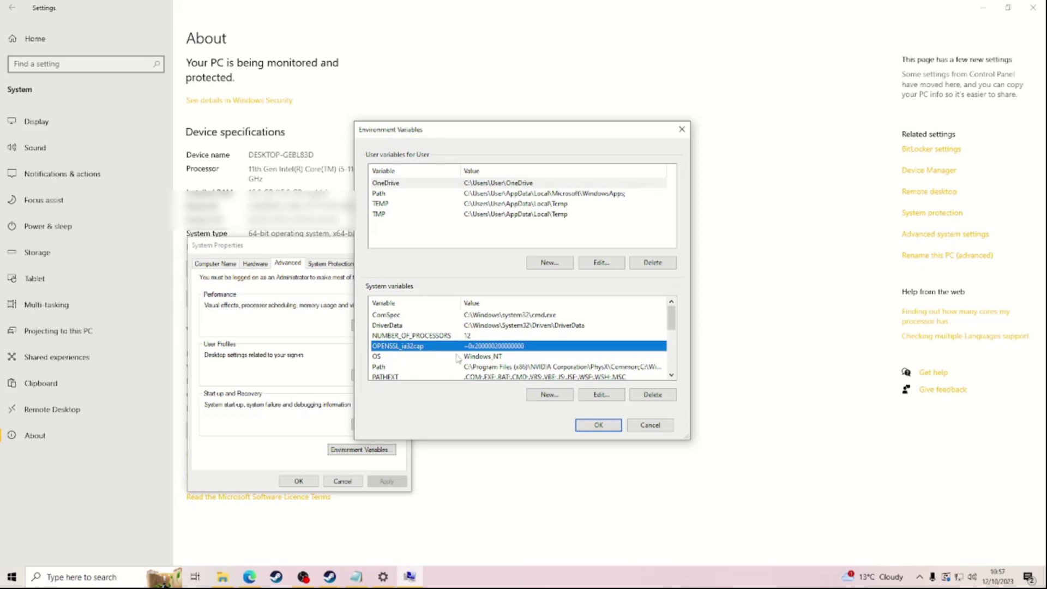
{"action": "left_click", "coordinate": [549, 400]}
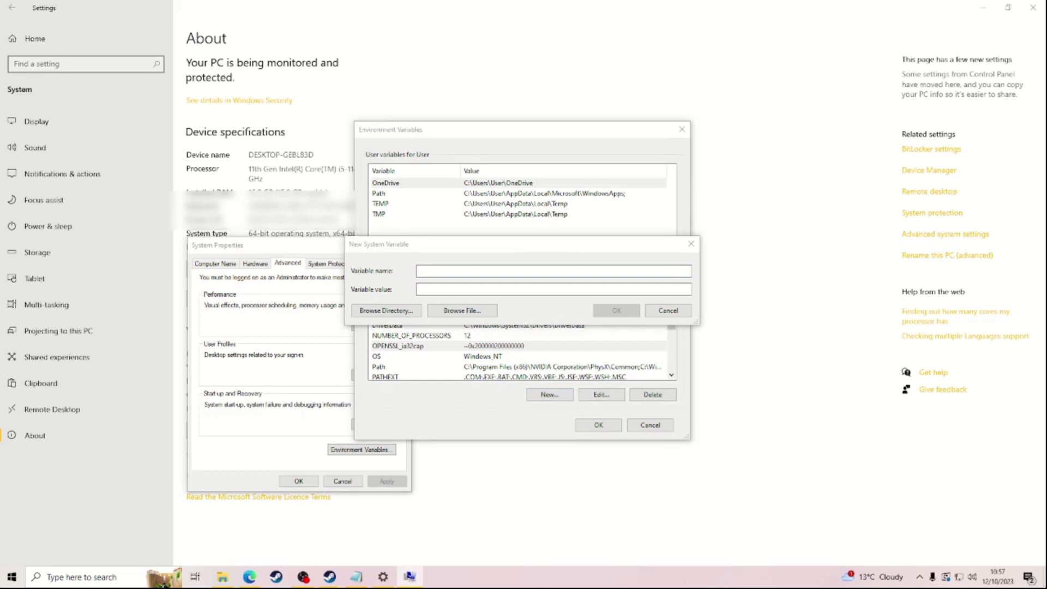
{"action": "left_click", "coordinate": [669, 310]}
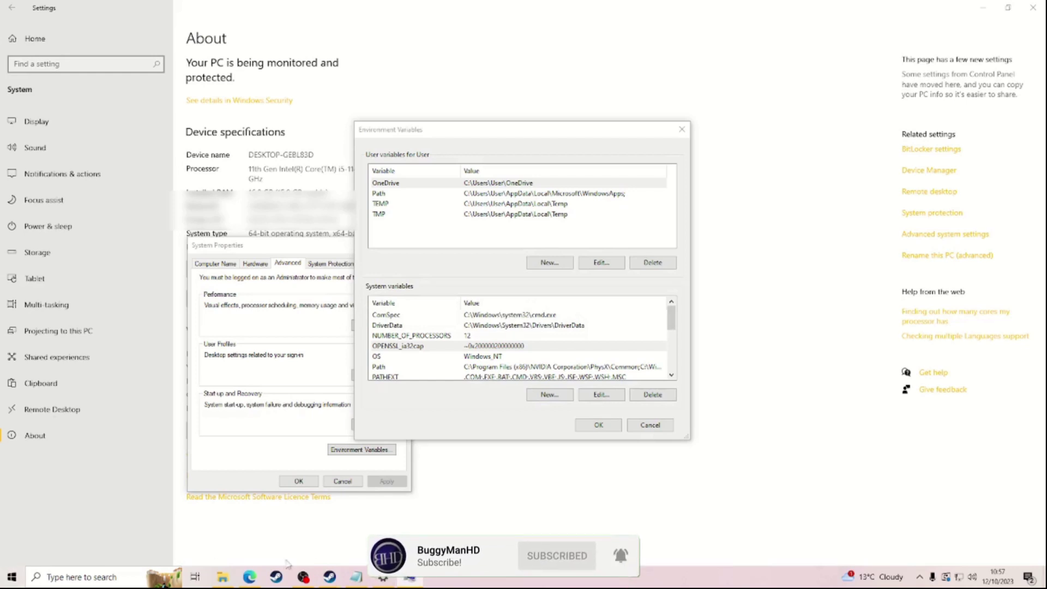
Step: Copy OPENSSL_ia32cap from Notepad and paste it as a new system variable's name
{"action": "left_click", "coordinate": [353, 580]}
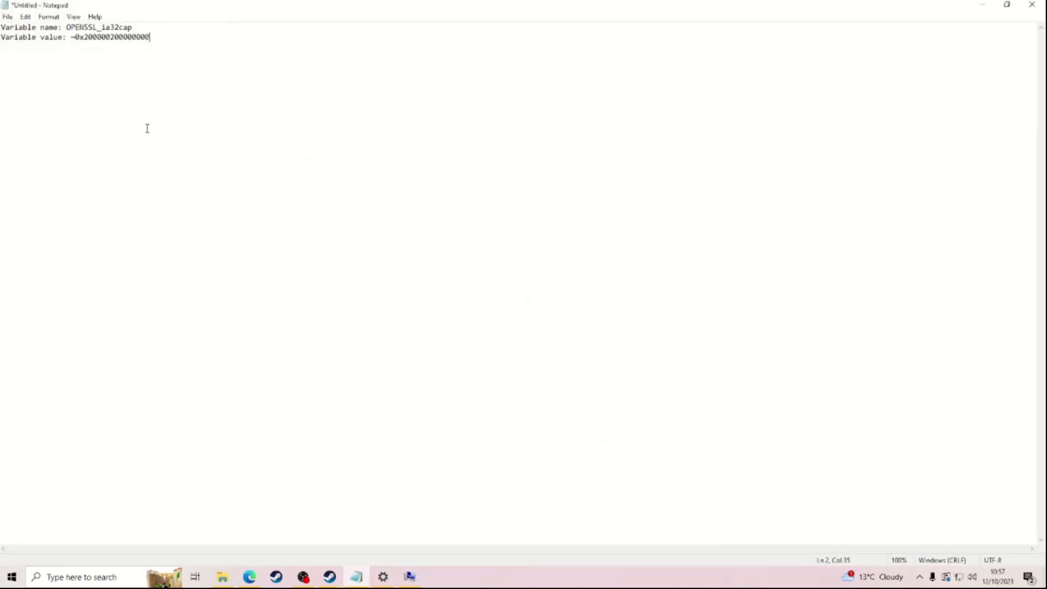
{"action": "left_click_drag", "start_coordinate": [67, 28], "coordinate": [132, 28]}
{"action": "right_click", "coordinate": [126, 32]}
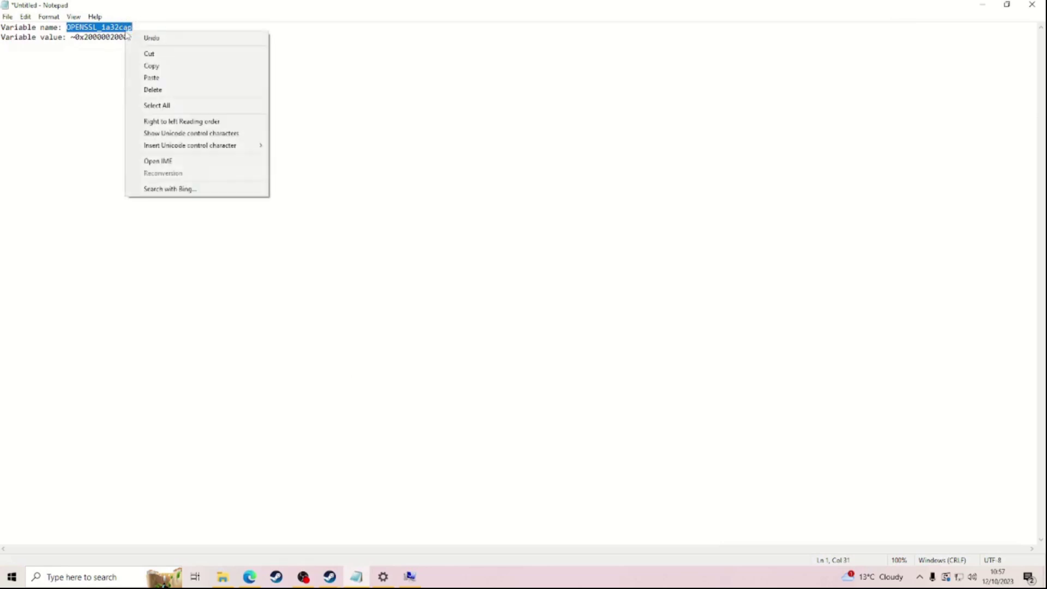
{"action": "left_click", "coordinate": [147, 66]}
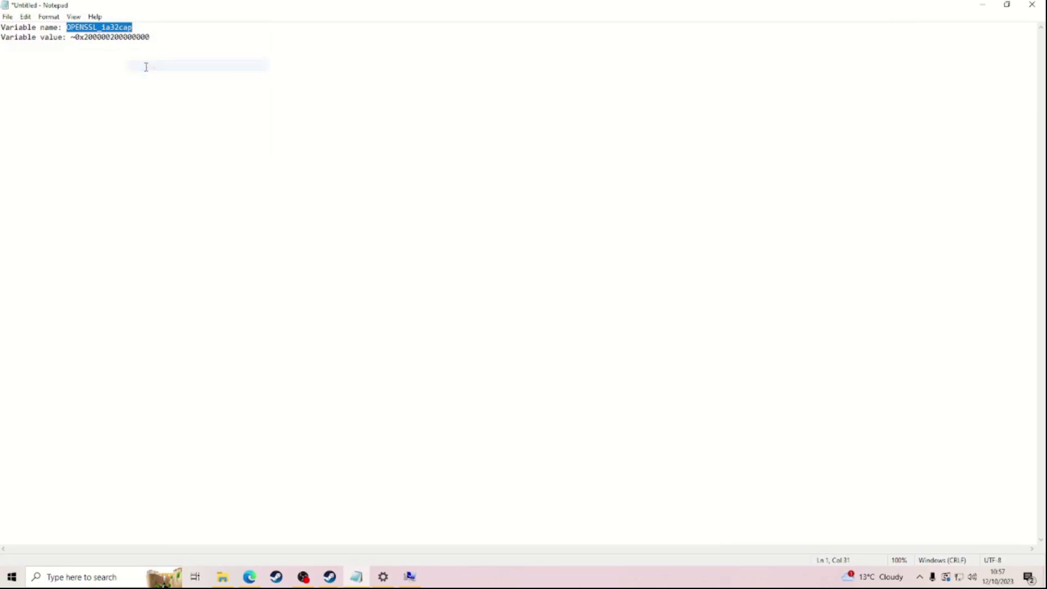
{"action": "left_click", "coordinate": [403, 582]}
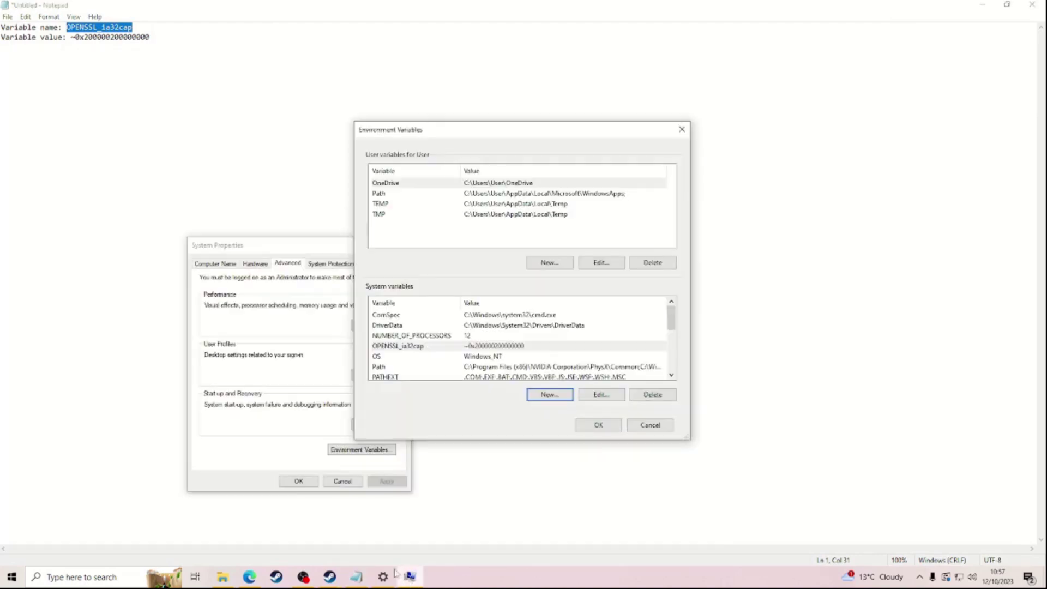
{"action": "left_click", "coordinate": [549, 395]}
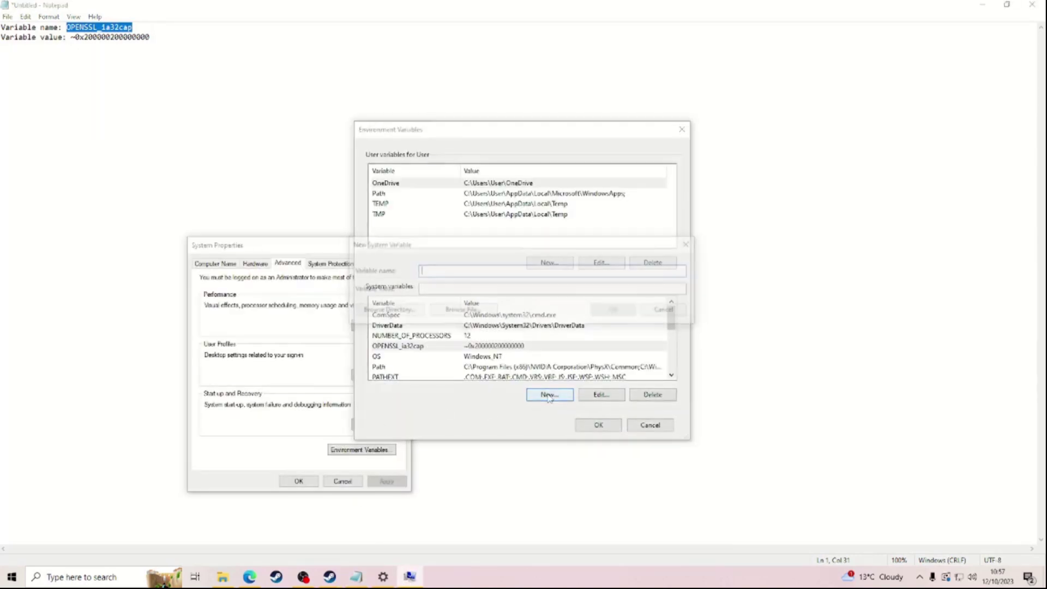
{"action": "key", "text": "ctrl+v"}
{"action": "left_click", "coordinate": [443, 286]}
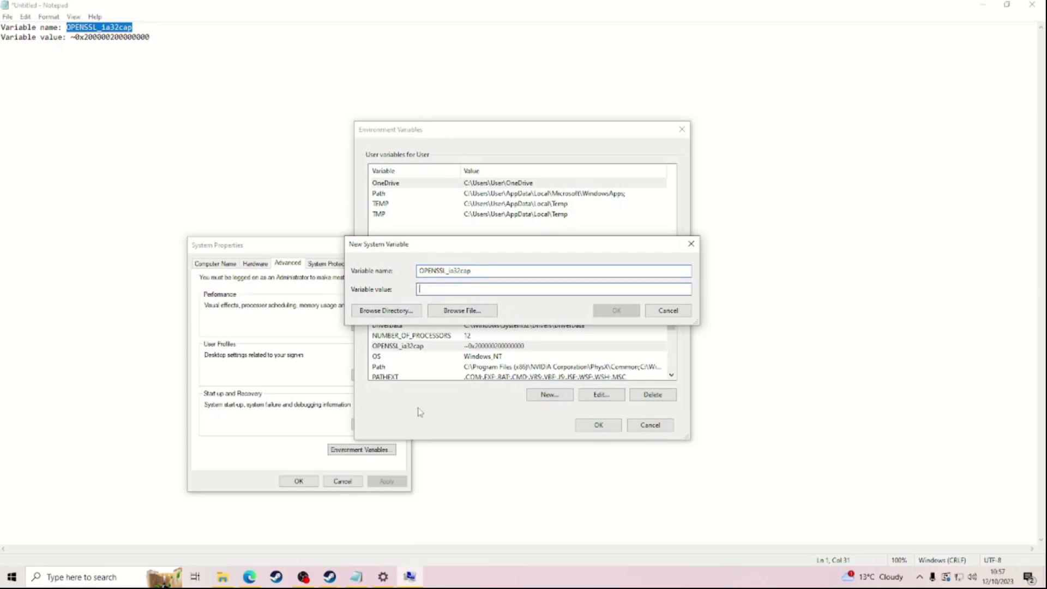
{"action": "left_click", "coordinate": [358, 578]}
{"action": "left_click_drag", "start_coordinate": [71, 37], "coordinate": [151, 37]}
{"action": "right_click", "coordinate": [150, 51]}
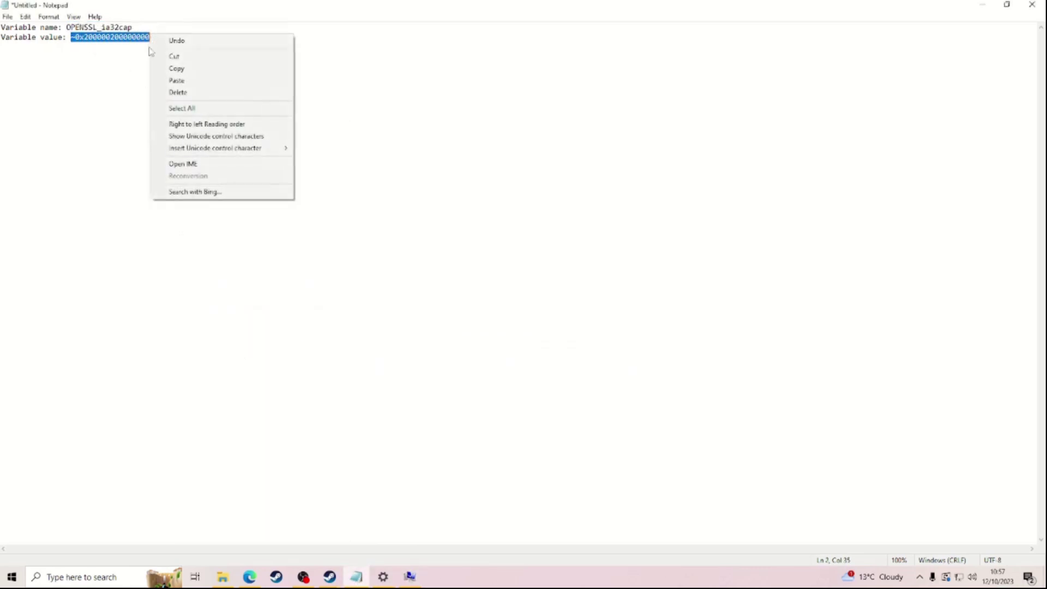
{"action": "left_click", "coordinate": [176, 68]}
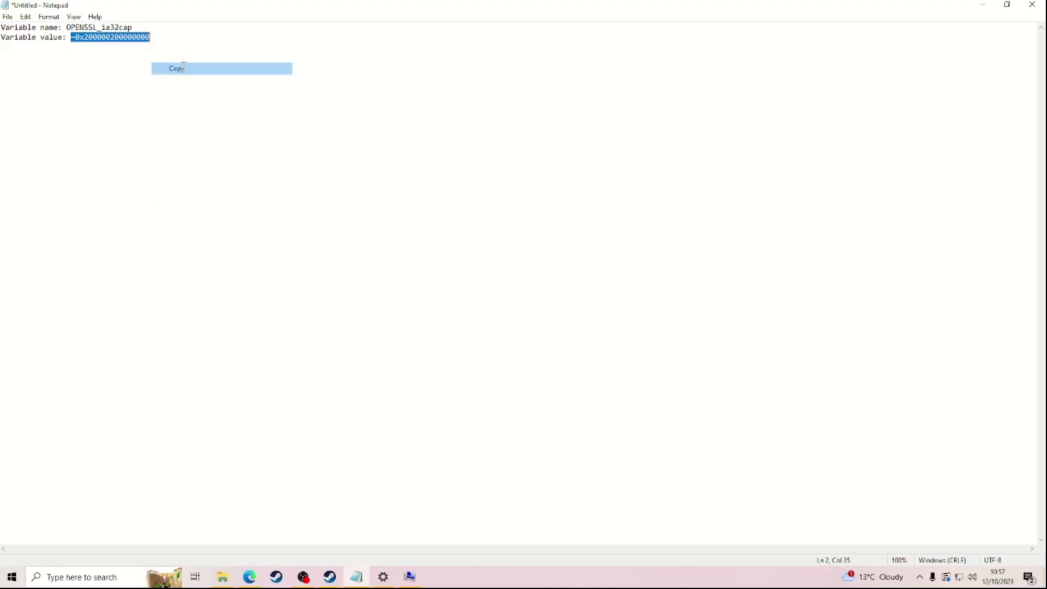
{"action": "left_click", "coordinate": [410, 576]}
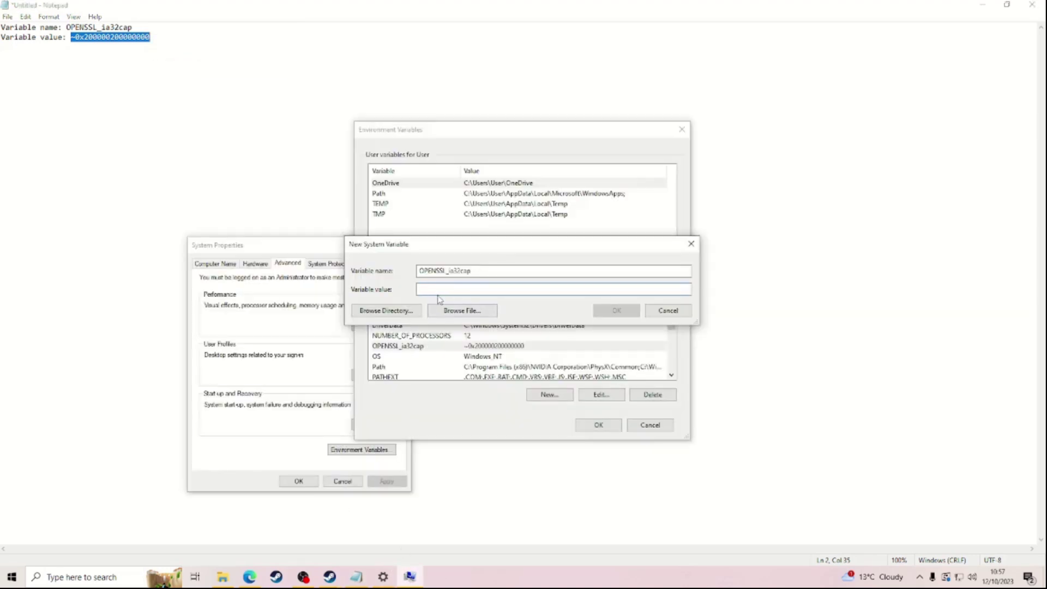
{"action": "key", "text": "ctrl+v"}
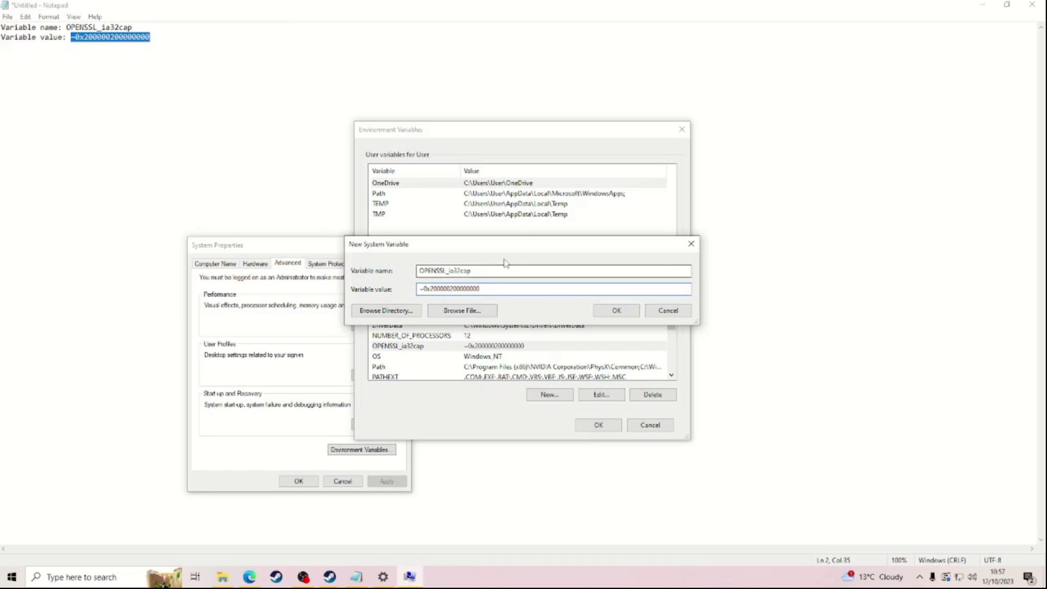
{"action": "left_click_drag", "start_coordinate": [514, 238], "coordinate": [517, 304]}
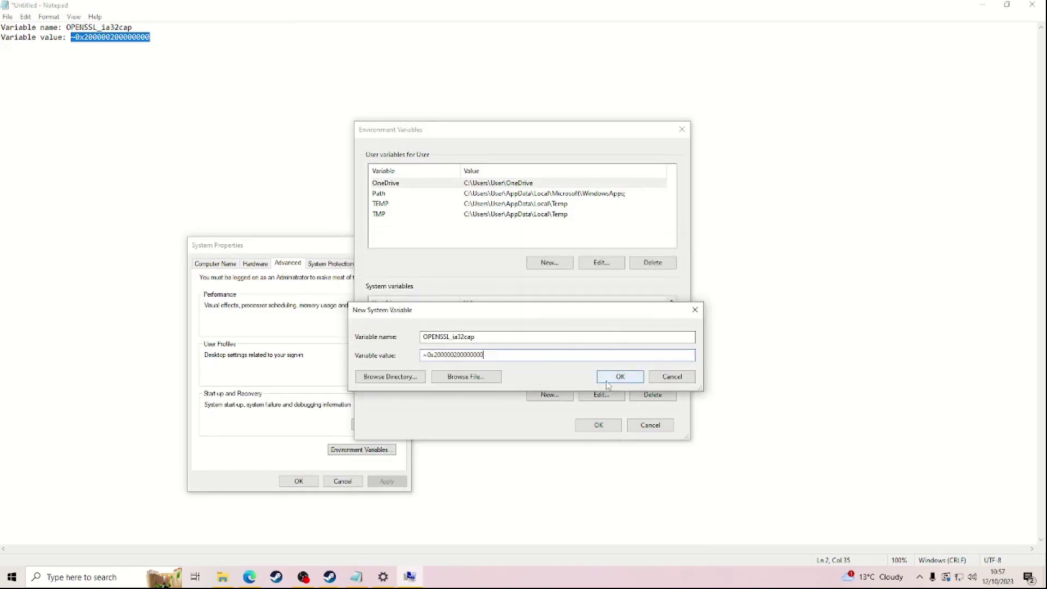
{"action": "left_click", "coordinate": [666, 377]}
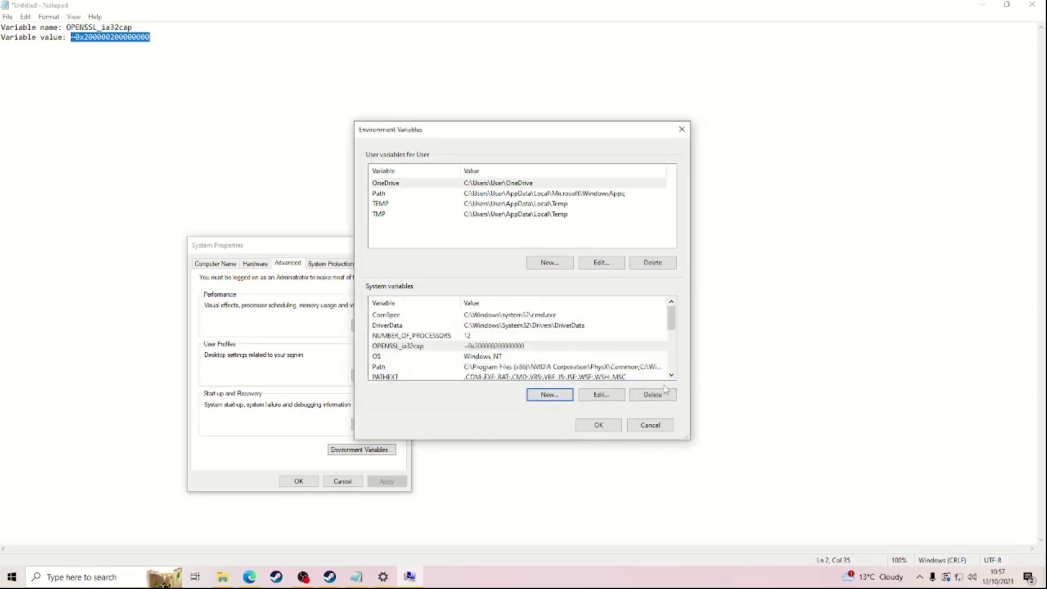
Step: Close Environment Variables and System Properties, cancel closing Notepad, and return to Steam
{"action": "left_click", "coordinate": [657, 428]}
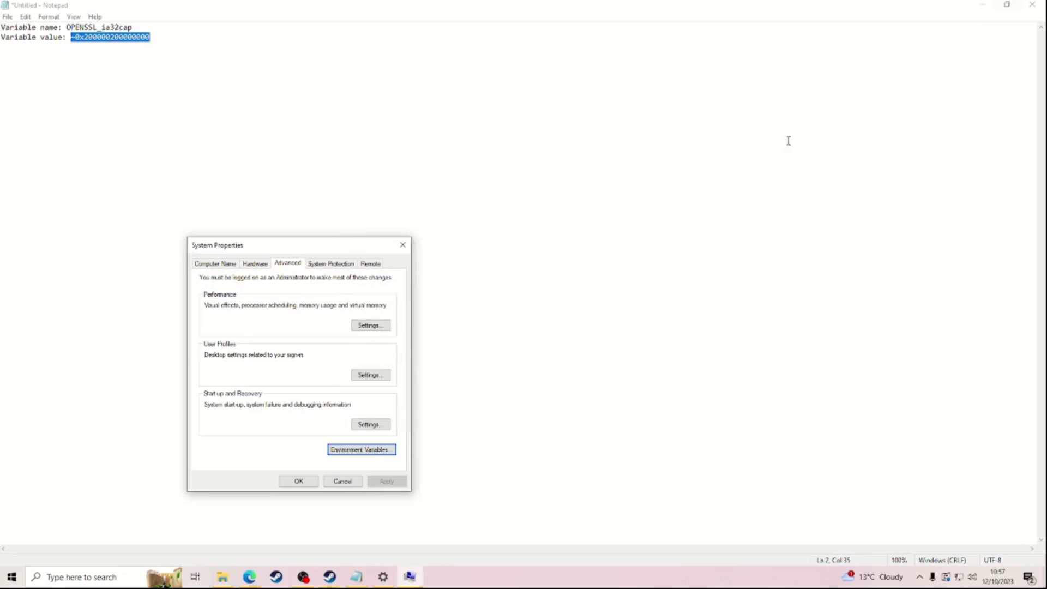
{"action": "left_click", "coordinate": [403, 244]}
{"action": "left_click", "coordinate": [1036, 4]}
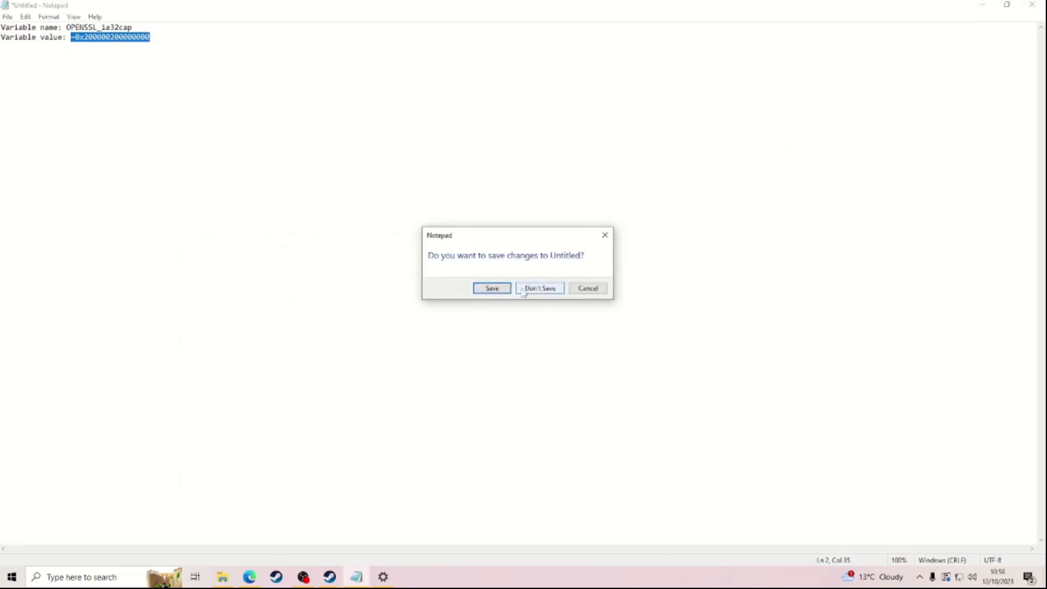
{"action": "left_click", "coordinate": [581, 288]}
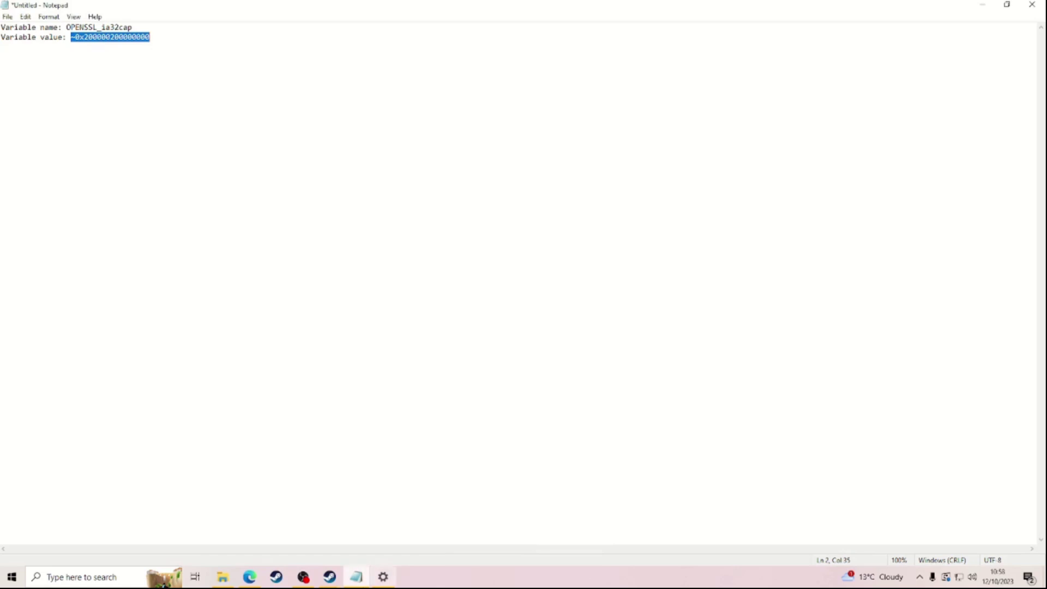
{"action": "left_click", "coordinate": [329, 576]}
Step: Bring Steam's library forward and launch Drug Dealer Simulator with PLAY
{"action": "left_click", "coordinate": [257, 508]}
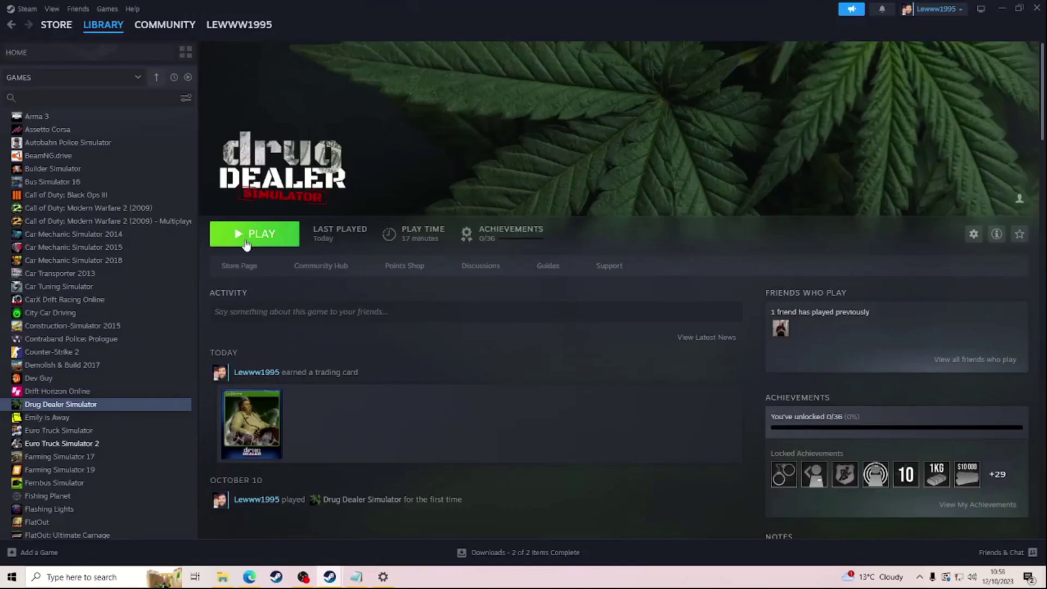
{"action": "left_click", "coordinate": [245, 242]}
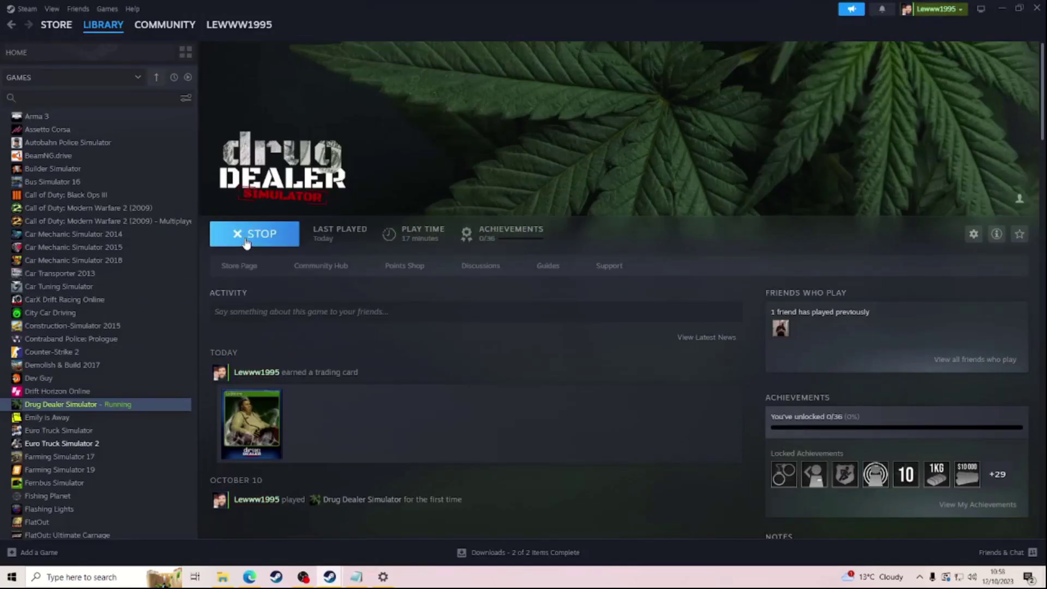